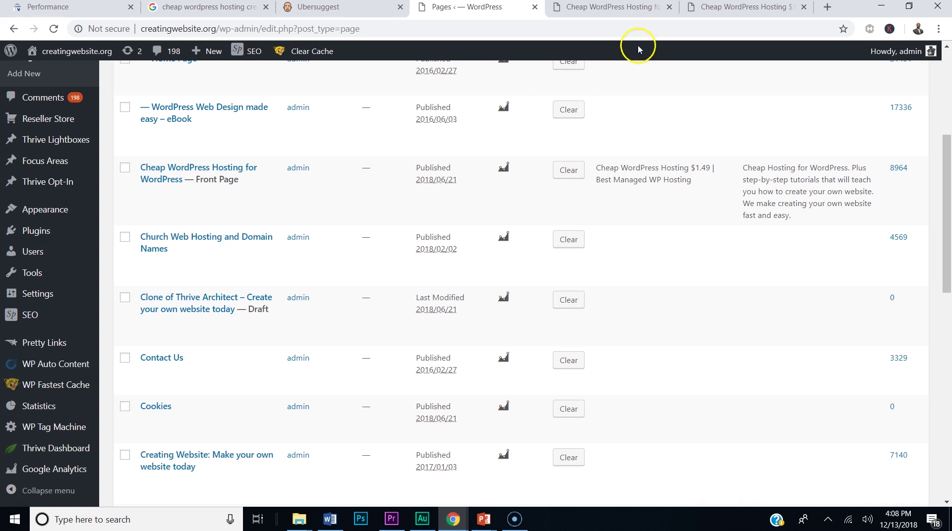
# Open the top of the creatingwebsite.org homepage and dismiss the free SEO course banner
pyautogui.click(743, 7)
pyautogui.scroll(3, 565, 291)
pyautogui.scroll(10, 565, 291)
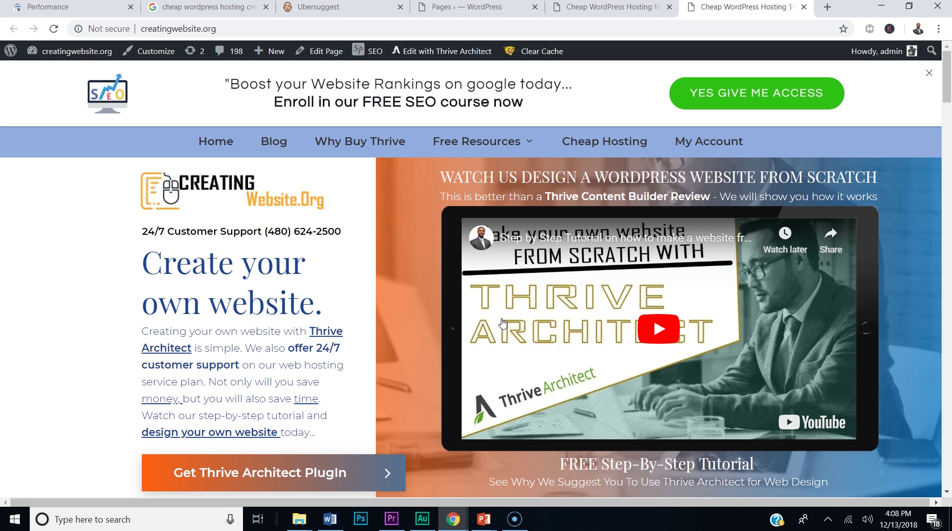
pyautogui.click(928, 73)
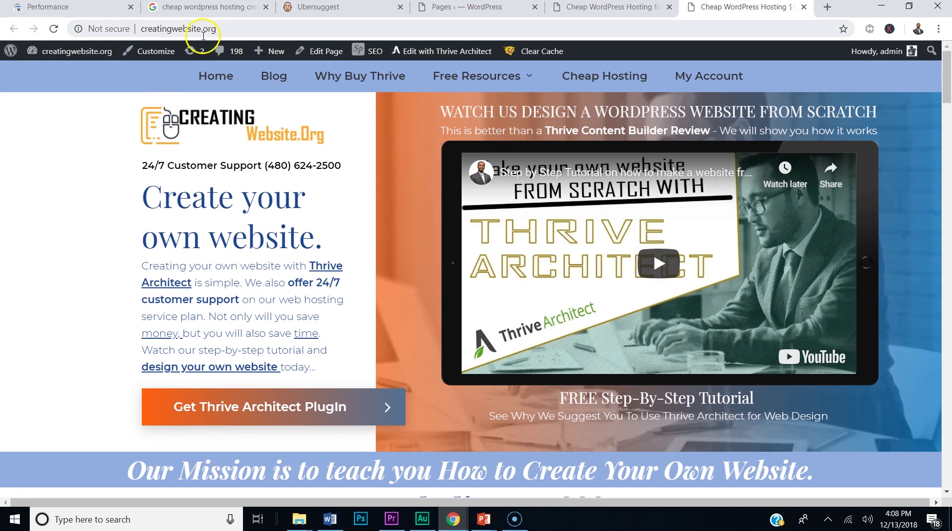
# Review the target keyword list in the Word document, then return to Chrome and check the homepage's opening headings
pyautogui.click(329, 519)
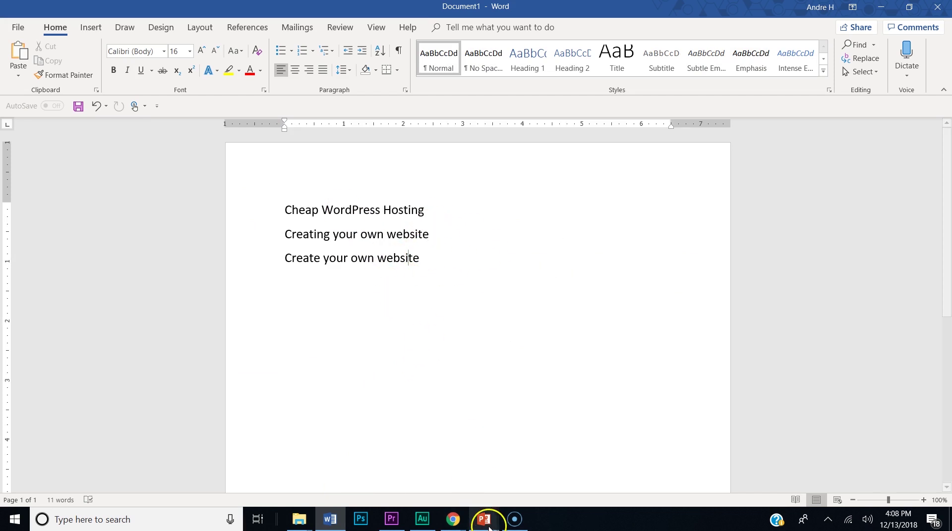
pyautogui.moveTo(452, 519)
pyautogui.click(409, 468)
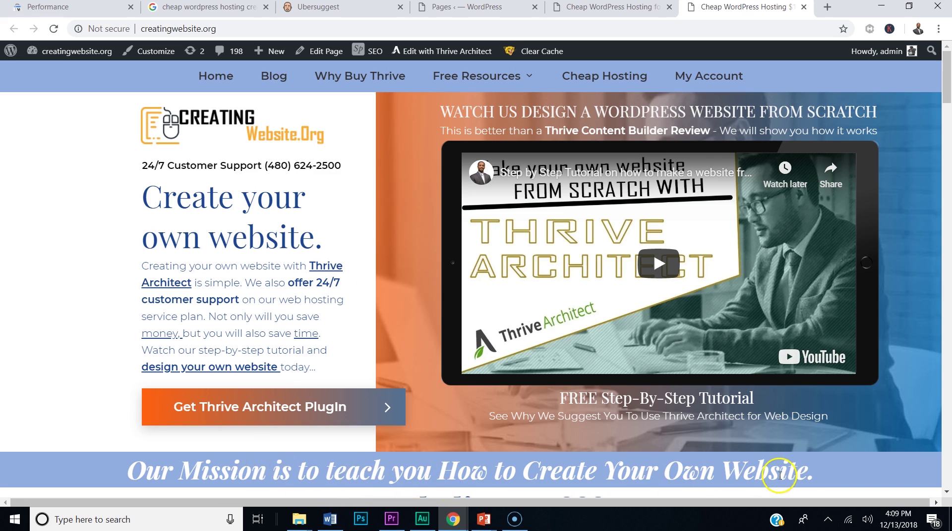
pyautogui.scroll(-10, 780, 474)
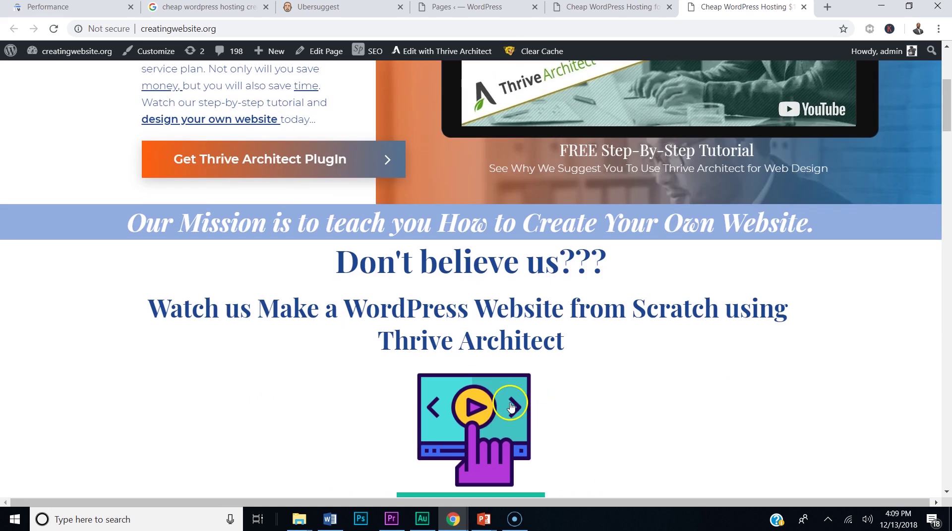
pyautogui.scroll(8, 510, 389)
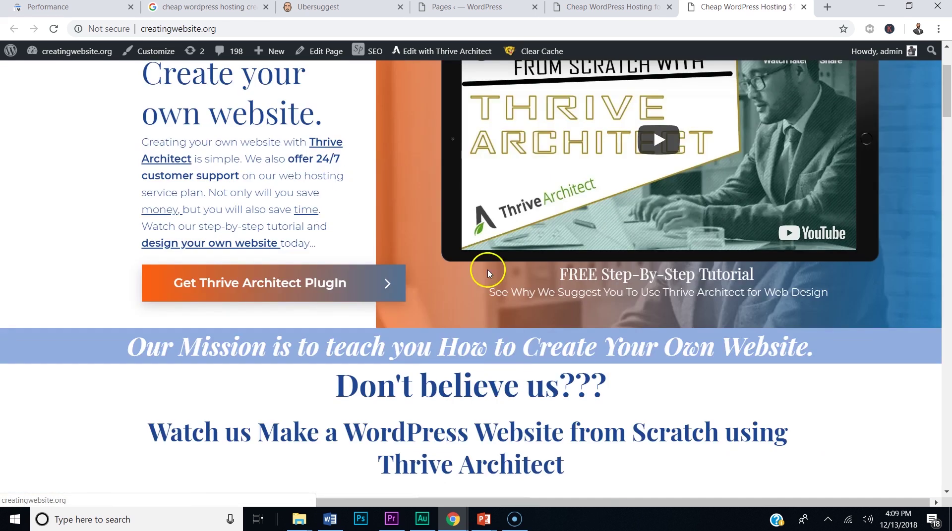
# Examine Ubersuggest's overview and keyword ideas for "cheap wordpress hosting" in Chrome, checking the keyword list in Word along the way
pyautogui.click(360, 6)
pyautogui.scroll(10, 292, 164)
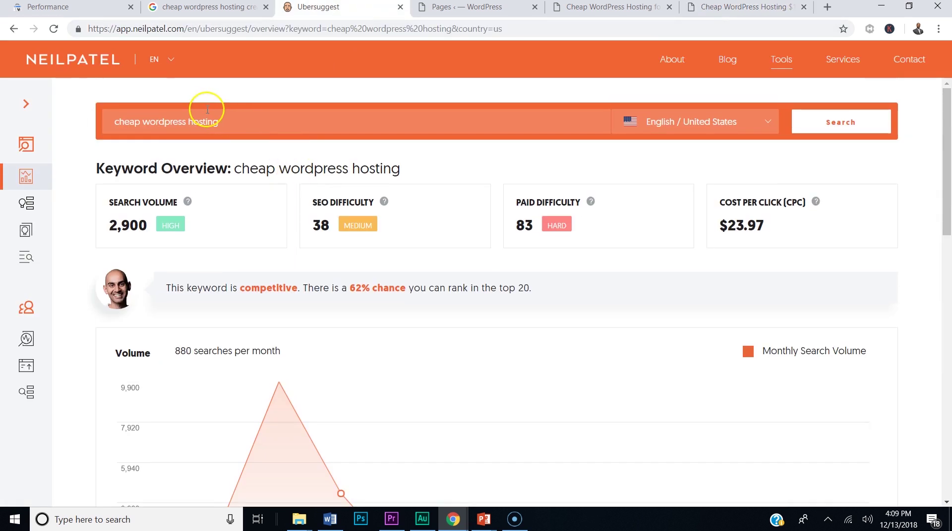
pyautogui.click(245, 129)
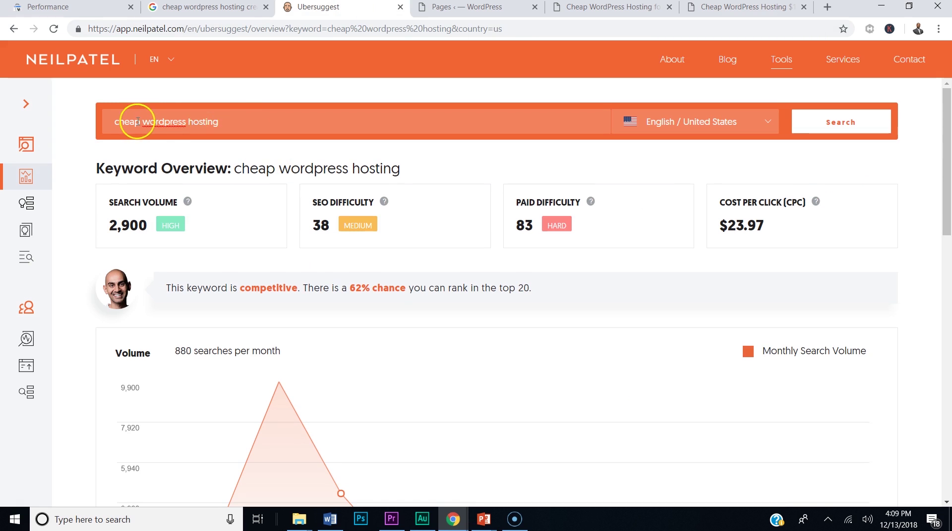
pyautogui.click(331, 520)
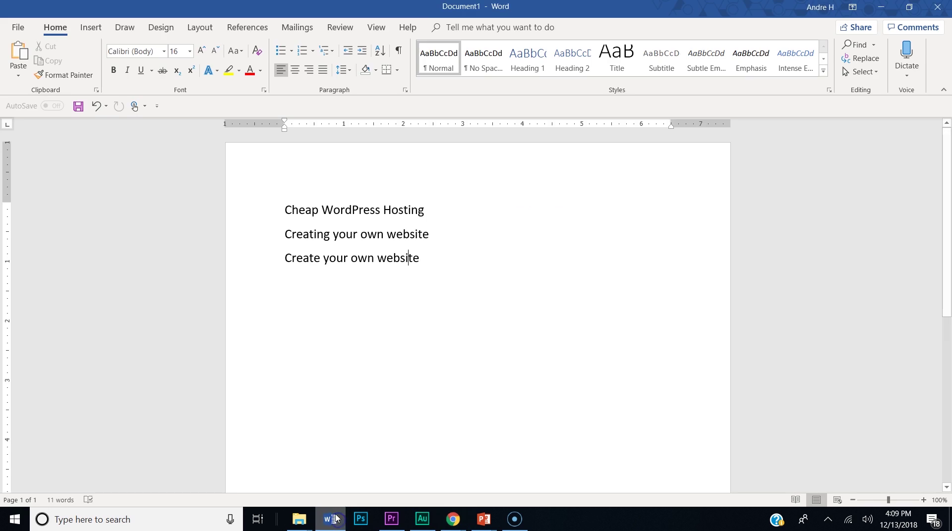
pyautogui.moveTo(455, 517)
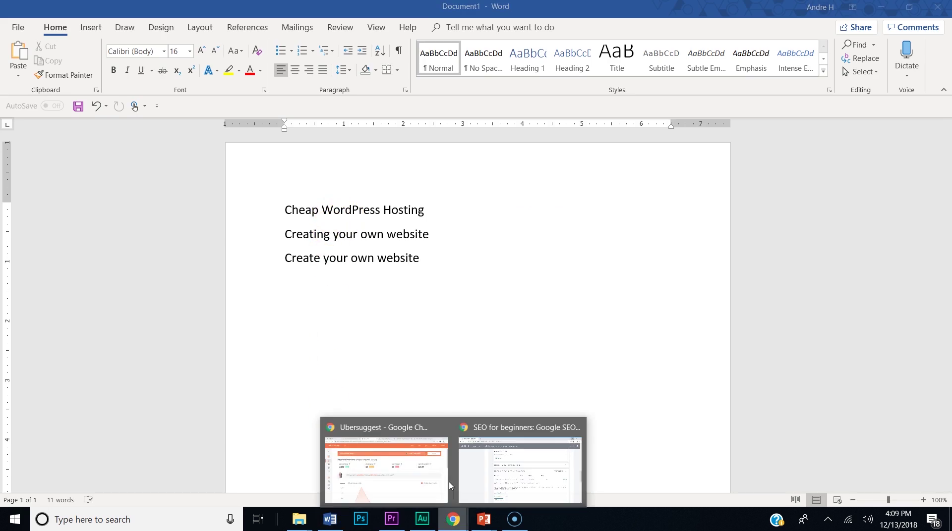
pyautogui.click(377, 359)
pyautogui.scroll(-4, 269, 248)
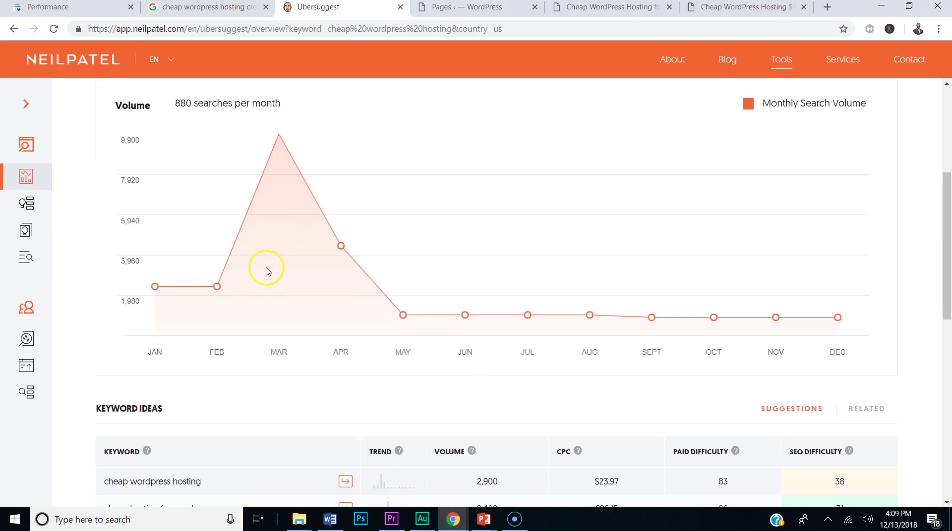
pyautogui.scroll(-5, 269, 250)
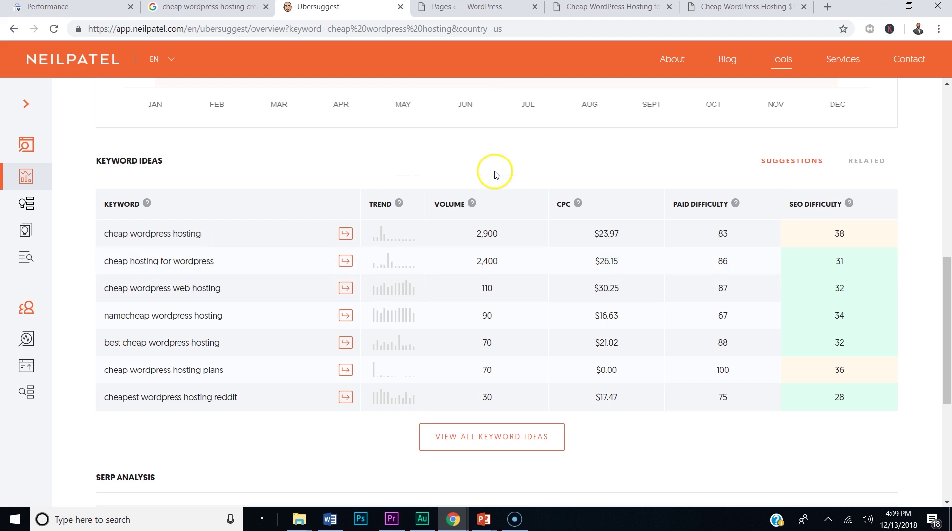
# Compare the homepage's hosting section headings with the Ubersuggest keyword ideas for "cheap wordpress hosting"
pyautogui.click(756, 7)
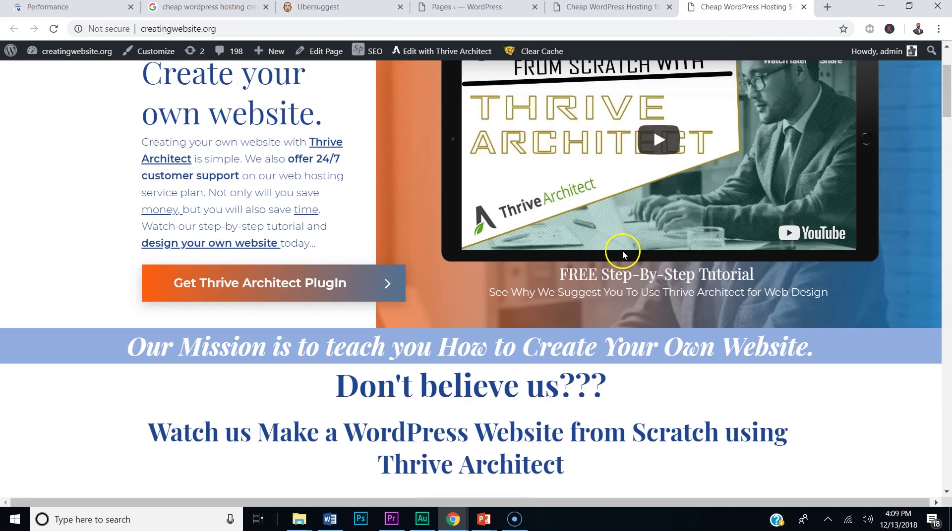
pyautogui.scroll(-7, 623, 254)
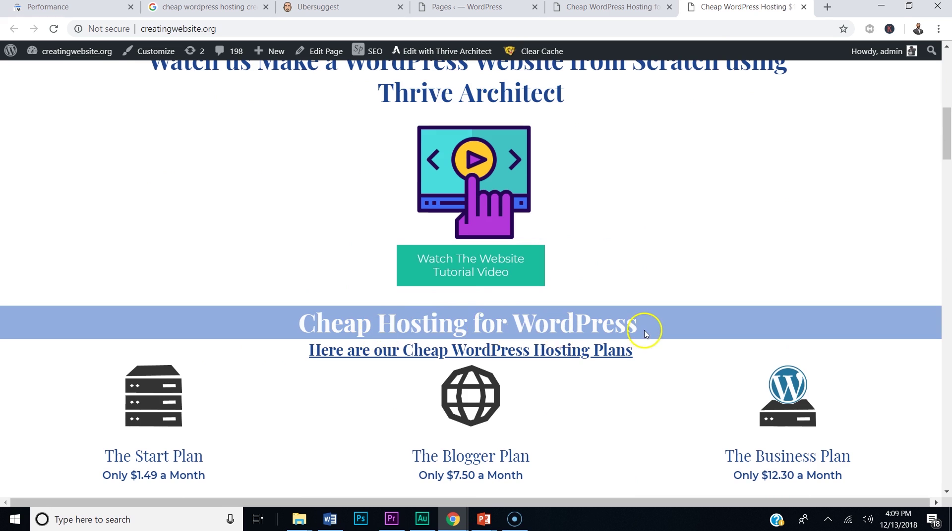
pyautogui.click(308, 8)
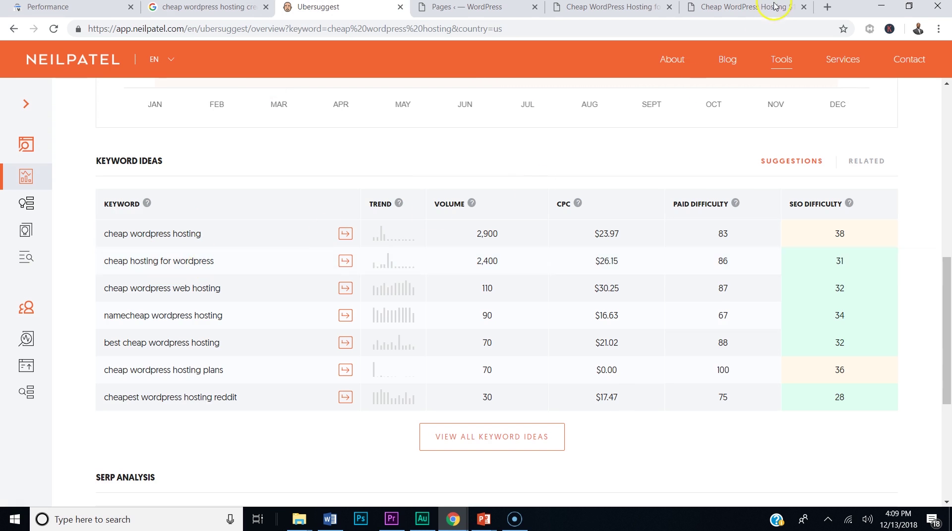
pyautogui.click(710, 7)
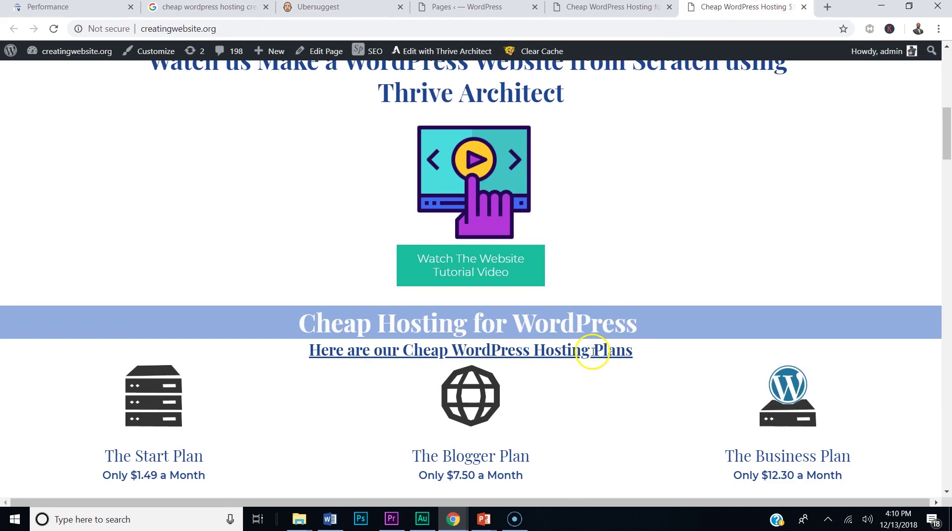
pyautogui.click(296, 9)
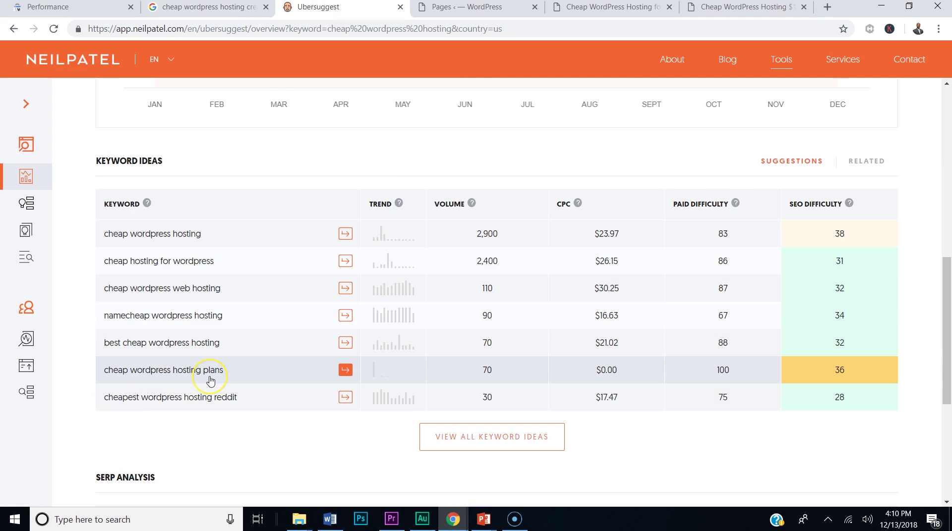
pyautogui.click(700, 10)
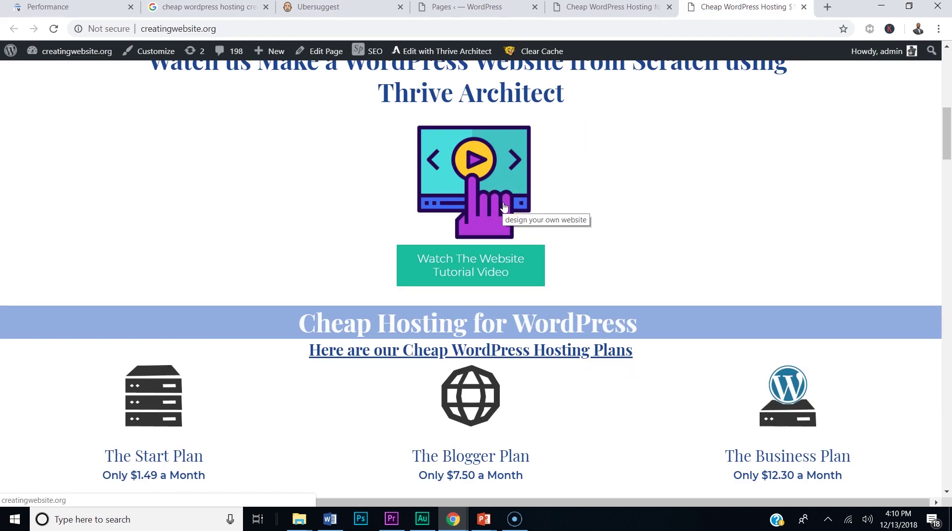
# Examine the homepage's hosting plans and the Thrive Architect Review, WordPress Online Class and Cheap WordPress Hosting boxes for keyword use
pyautogui.scroll(-9, 505, 218)
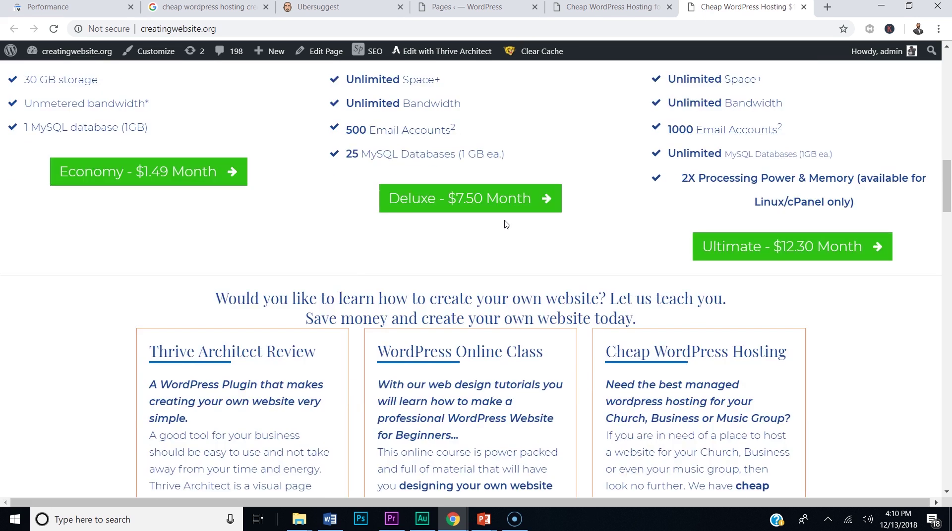
pyautogui.scroll(-3, 505, 224)
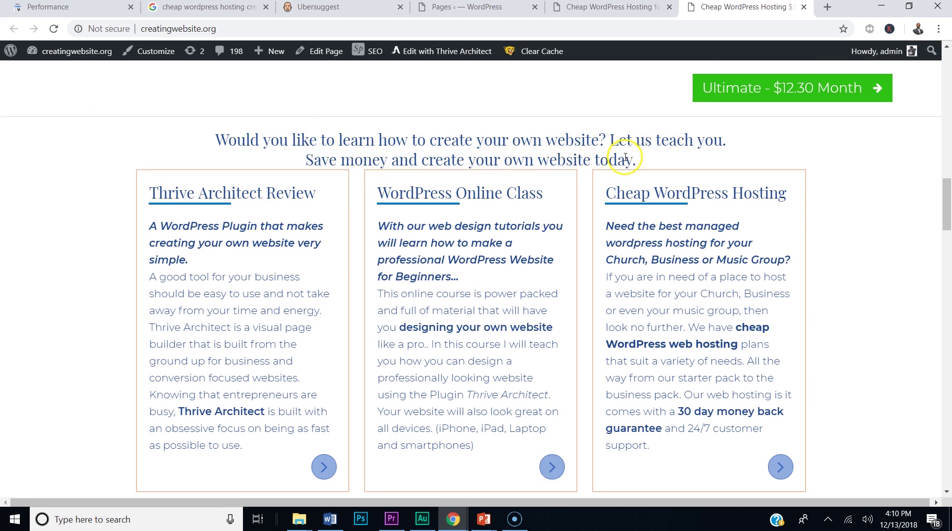
pyautogui.scroll(-2, 626, 157)
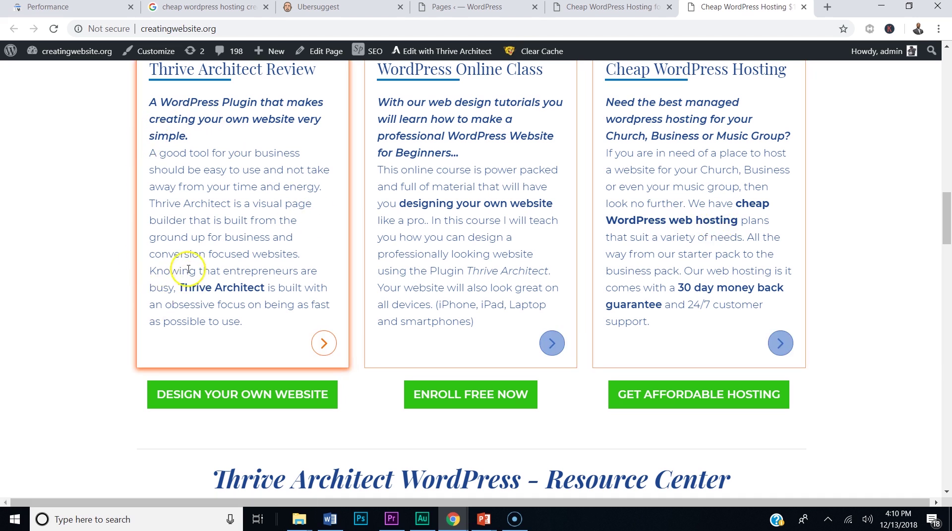
pyautogui.scroll(-3, 191, 209)
pyautogui.scroll(5, 239, 219)
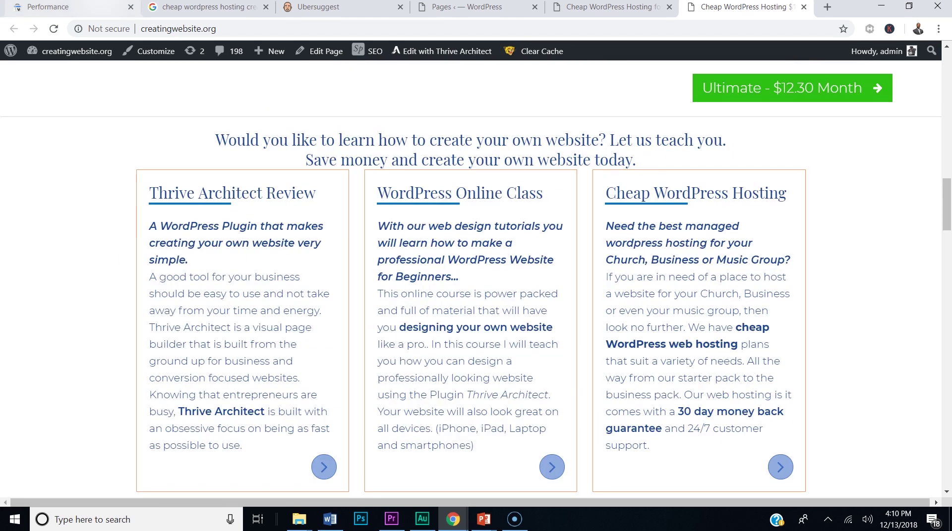
# Check the site's query list in Google Search Console against the introductory text at the top of the homepage
pyautogui.click(80, 11)
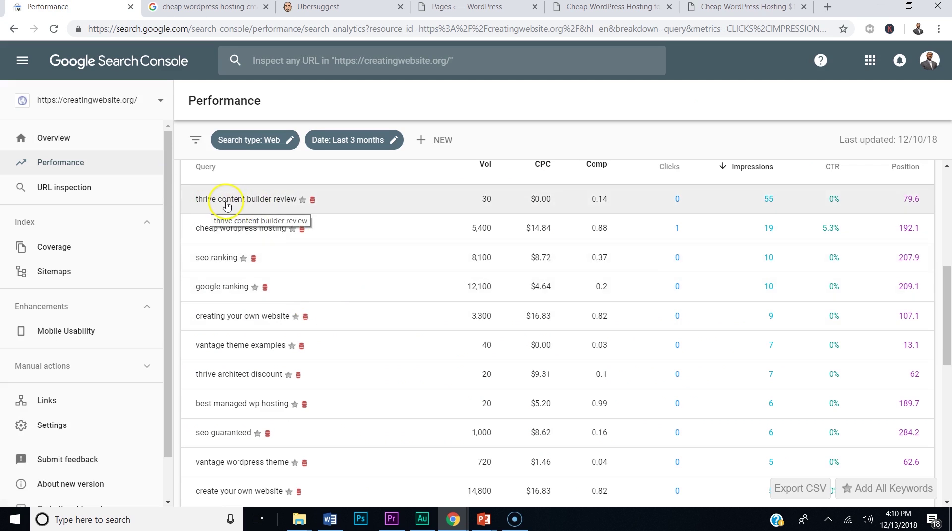
pyautogui.click(753, 7)
pyautogui.scroll(15, 613, 75)
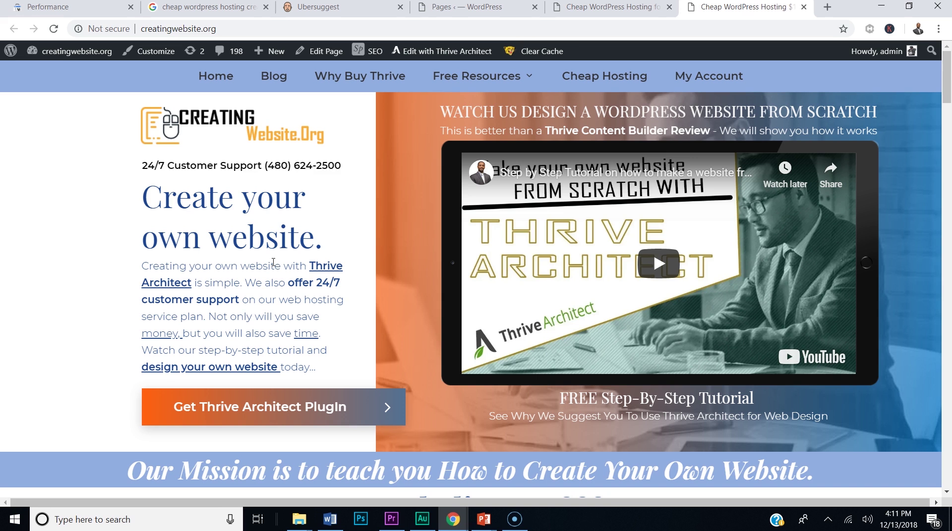
pyautogui.click(90, 11)
pyautogui.scroll(6, 340, 243)
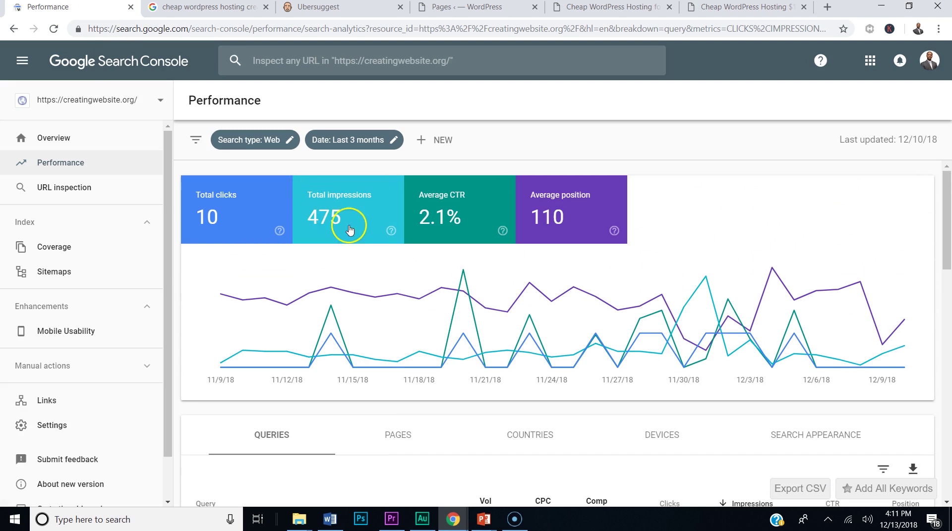
pyautogui.scroll(-5, 398, 333)
pyautogui.click(391, 188)
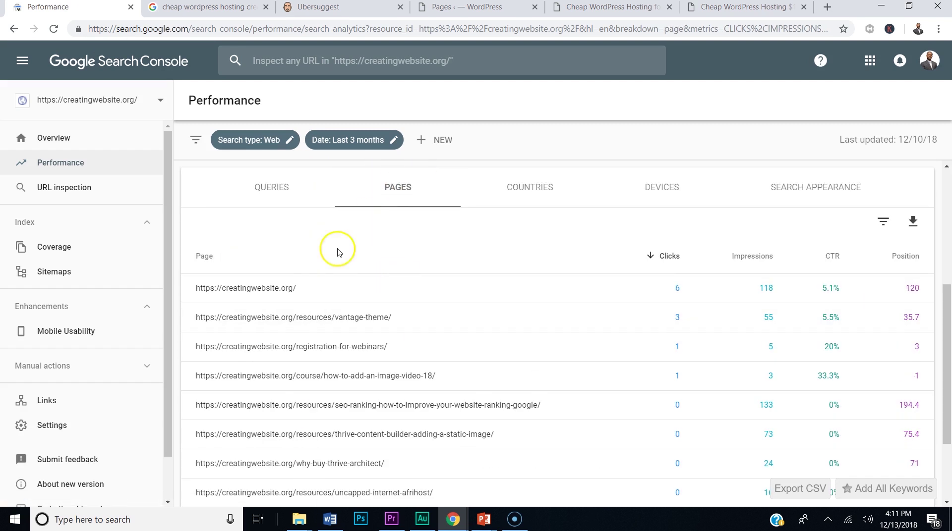
pyautogui.click(304, 289)
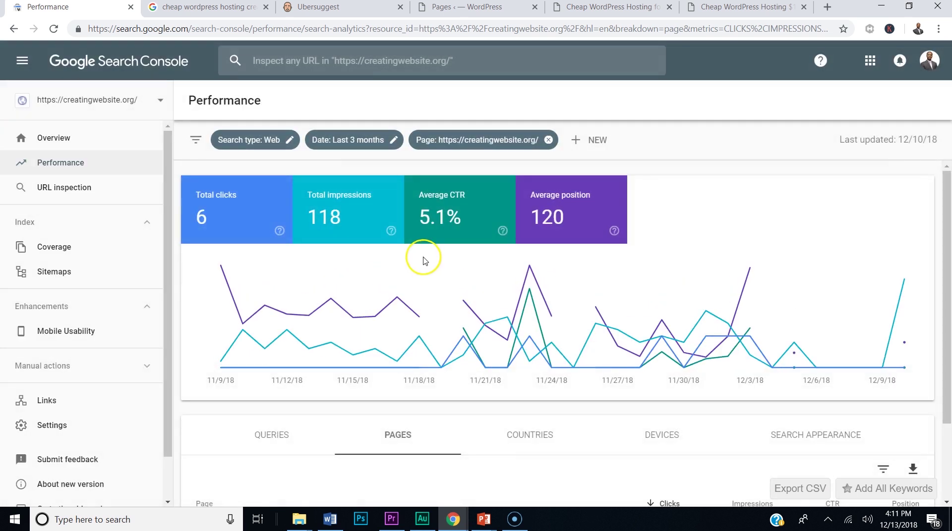
pyautogui.click(258, 430)
pyautogui.scroll(-5, 378, 333)
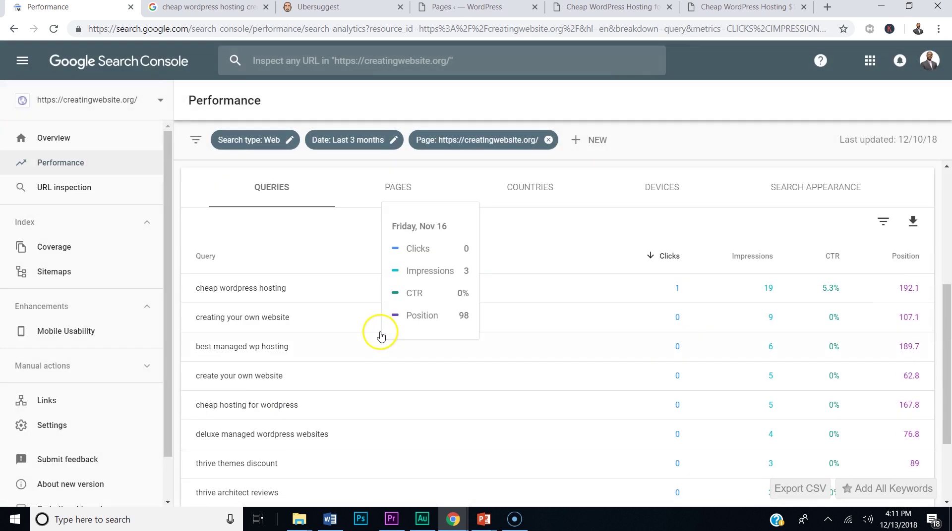
pyautogui.scroll(-2, 282, 315)
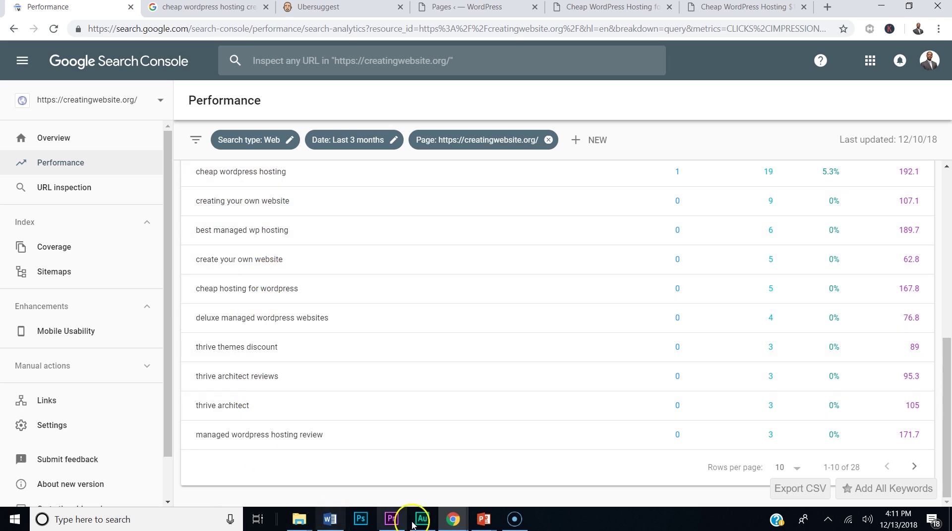
# Compare the keyword list in the Word document with the homepage's queries in Search Console in Chrome
pyautogui.click(330, 519)
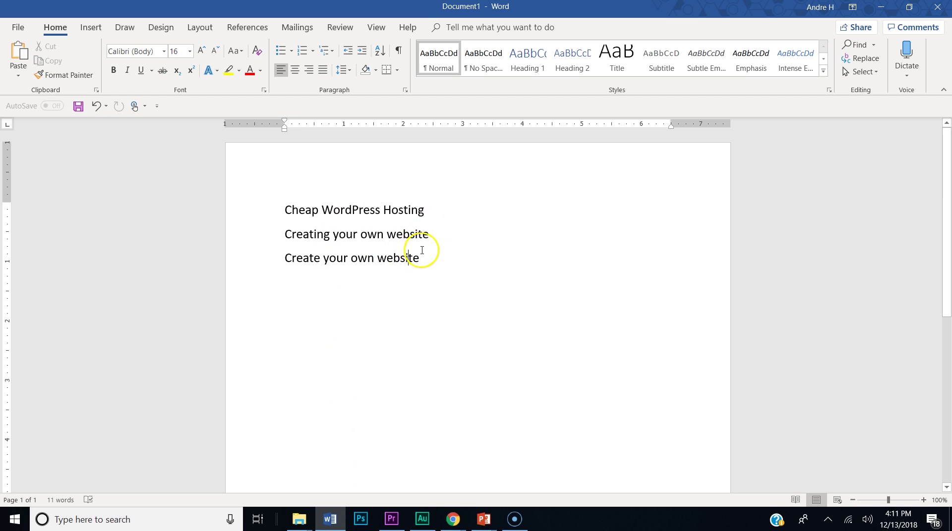
pyautogui.click(453, 519)
pyautogui.click(419, 471)
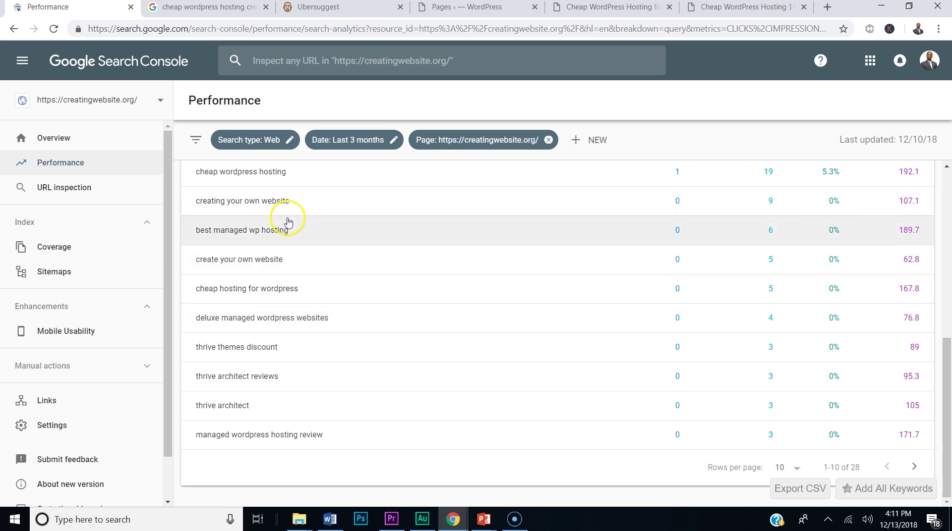
# Examine the homepage from its introduction down to the Cheap Hosting for WordPress section for the target keywords
pyautogui.click(760, 9)
pyautogui.scroll(-2, 432, 193)
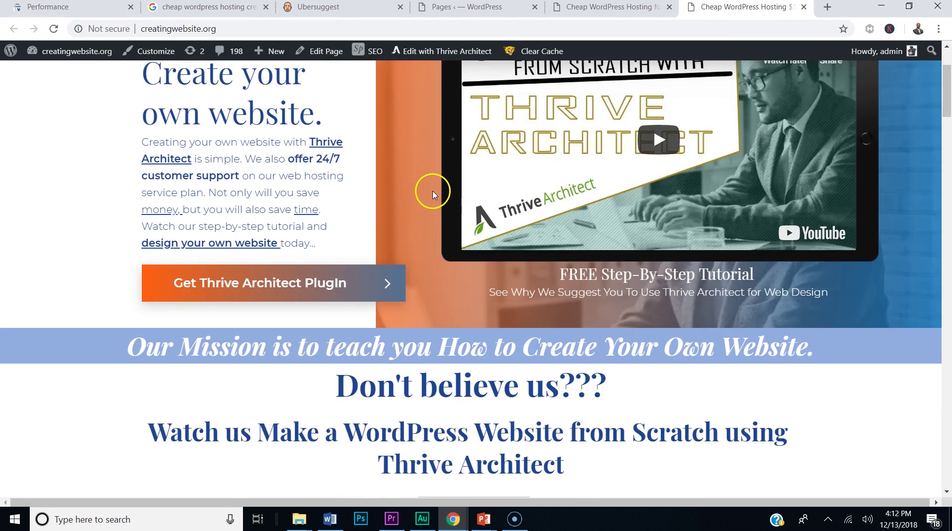
pyautogui.scroll(-2, 433, 194)
pyautogui.scroll(-12, 433, 197)
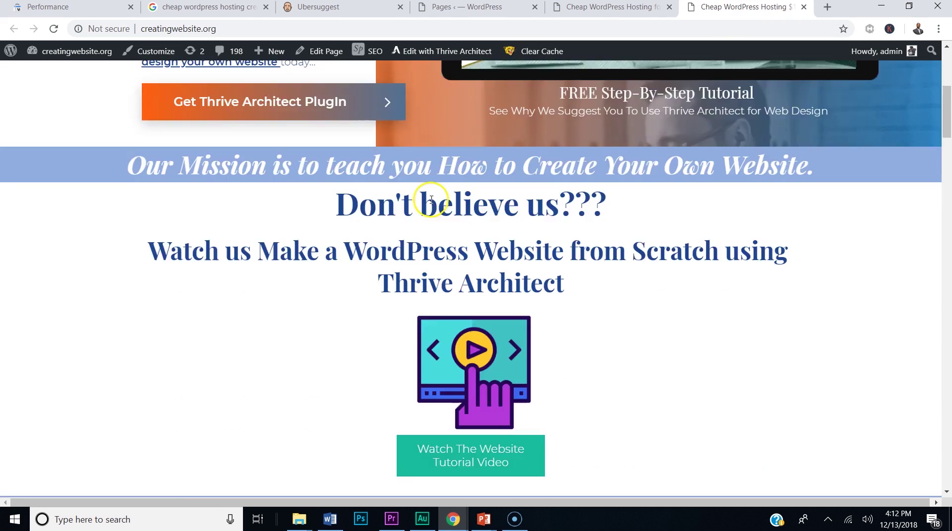
pyautogui.press('Home')
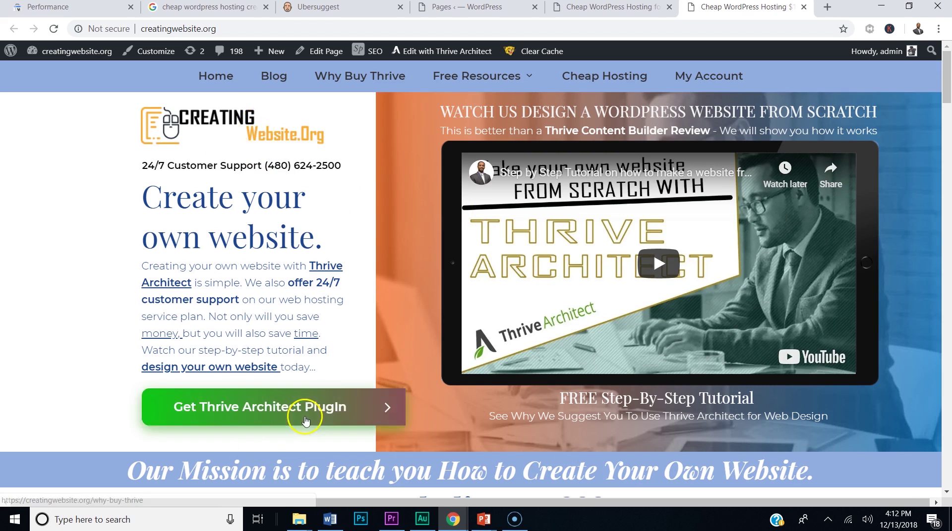
pyautogui.scroll(-7, 334, 387)
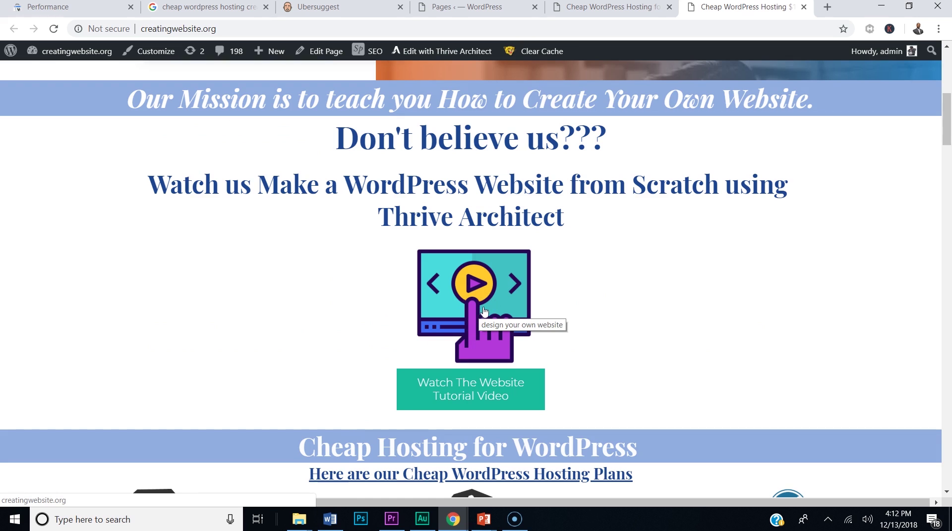
# In the Thrive Architect editor, check the alt text of the video image above the Watch The Website Tutorial Video button
pyautogui.scroll(-5, 481, 311)
pyautogui.click(604, 9)
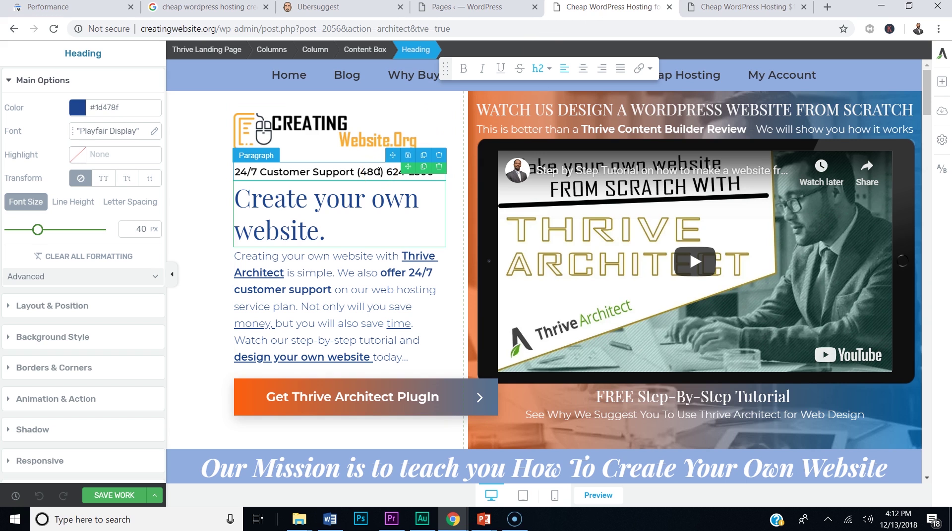
pyautogui.scroll(-5, 378, 271)
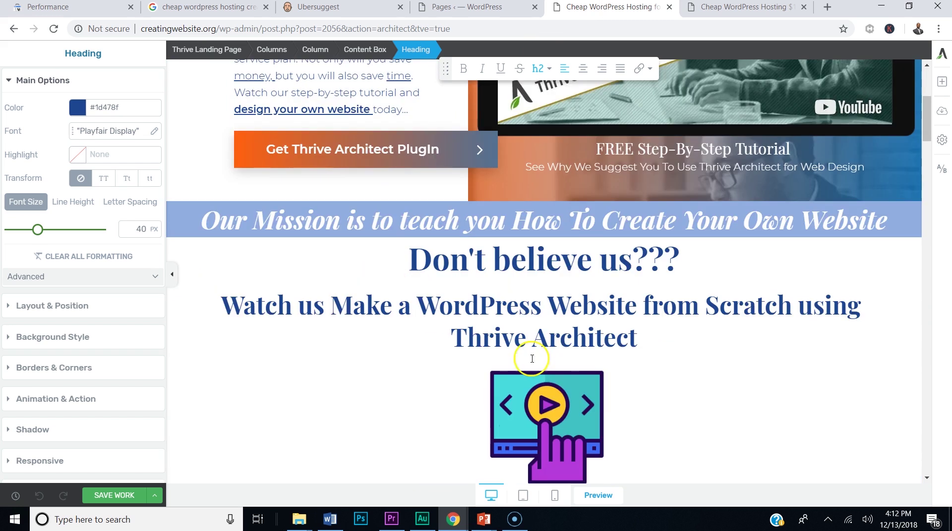
pyautogui.click(557, 404)
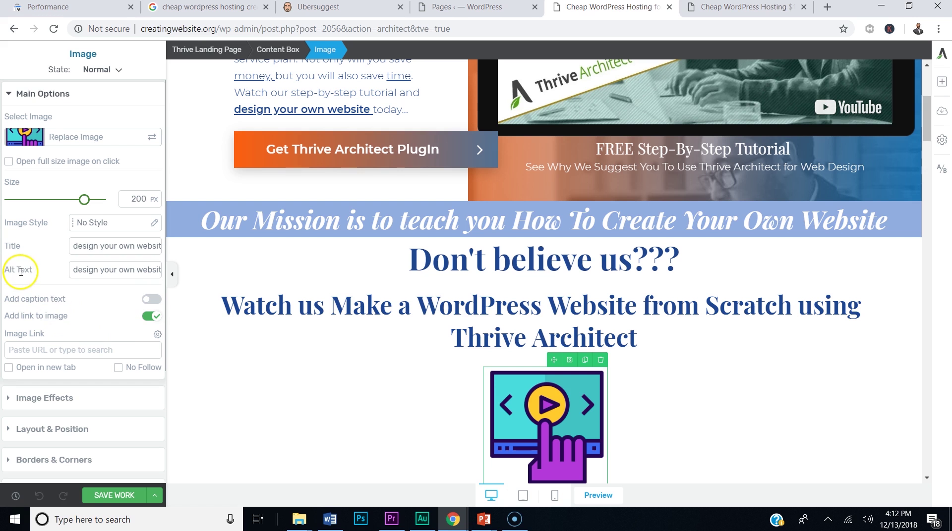
pyautogui.click(117, 271)
pyautogui.scroll(-5, 484, 453)
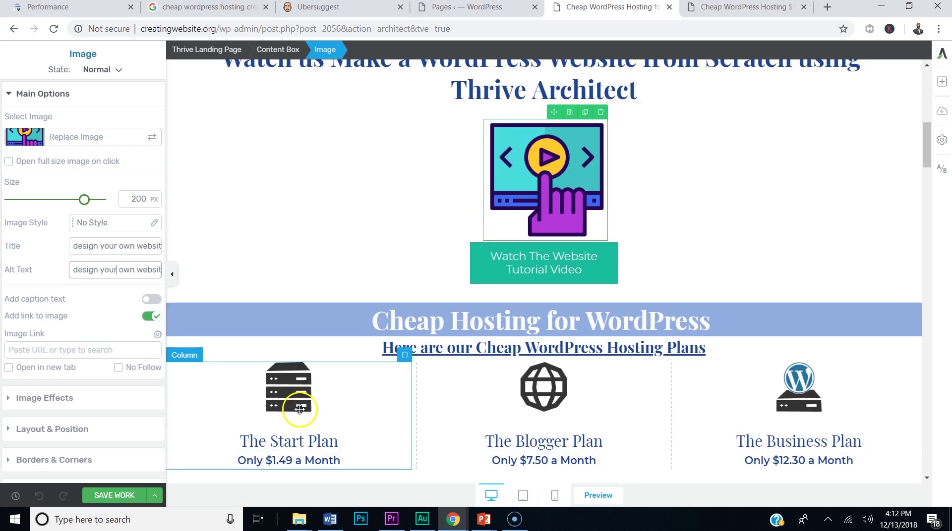
# Check the alt text of the Start, Blogger and Business plan images under Cheap Hosting for WordPress
pyautogui.click(299, 410)
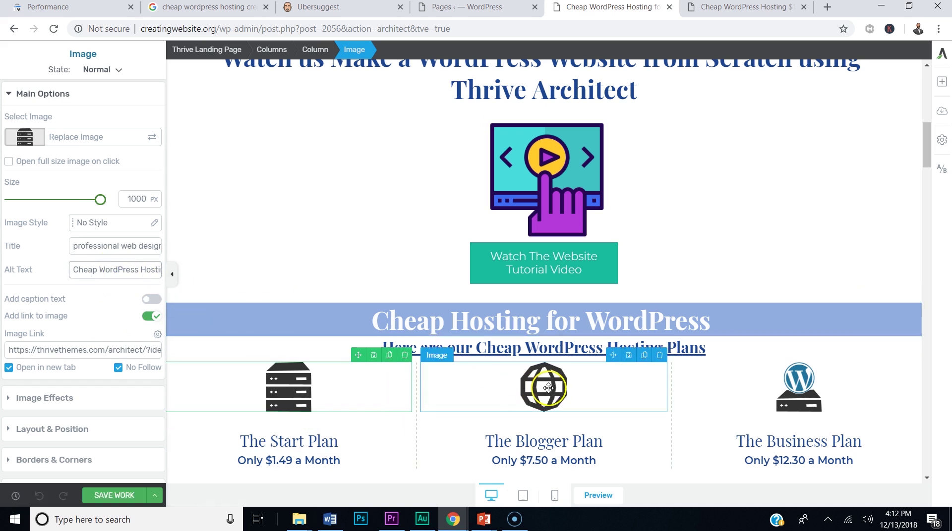
pyautogui.click(548, 388)
pyautogui.click(798, 390)
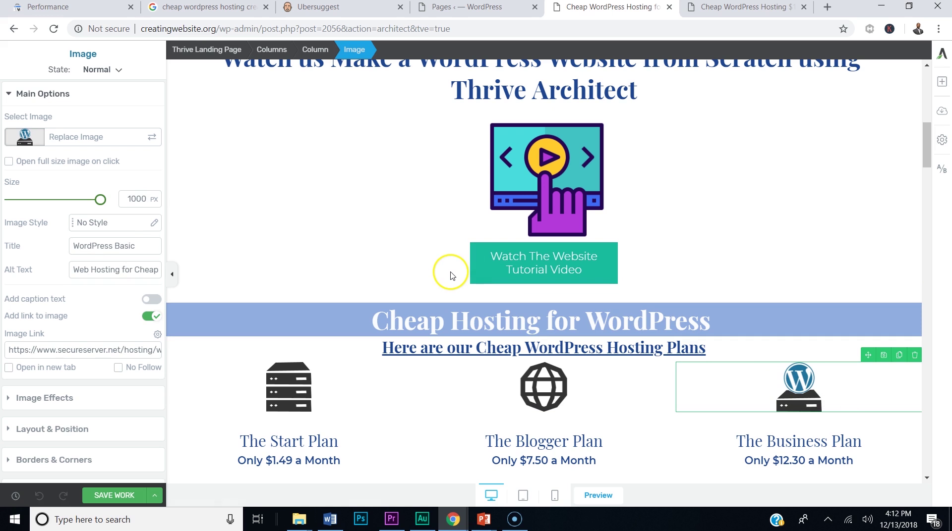
pyautogui.click(80, 272)
pyautogui.click(143, 275)
pyautogui.click(354, 234)
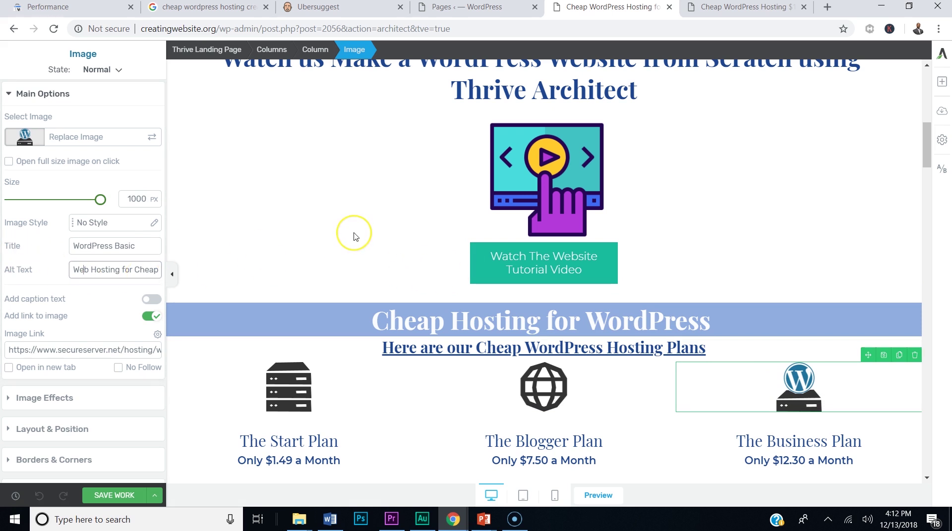